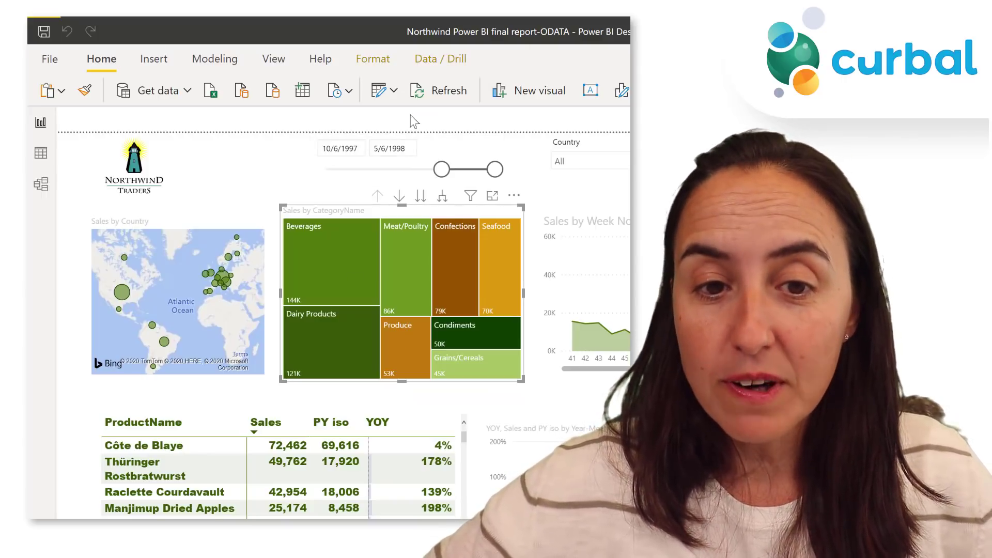
Look at the current parameter values in Edit Parameters, then close it unchanged
click(397, 94)
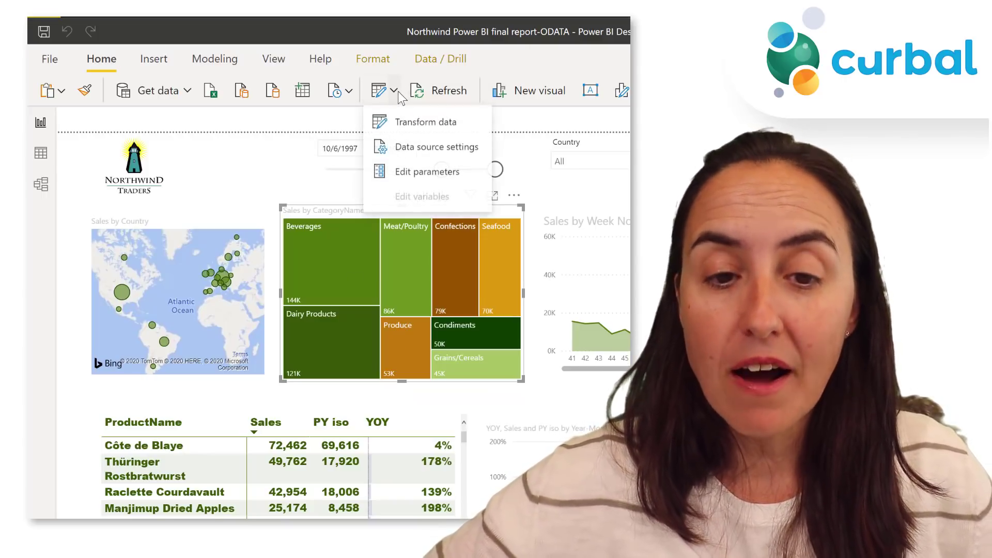
click(408, 170)
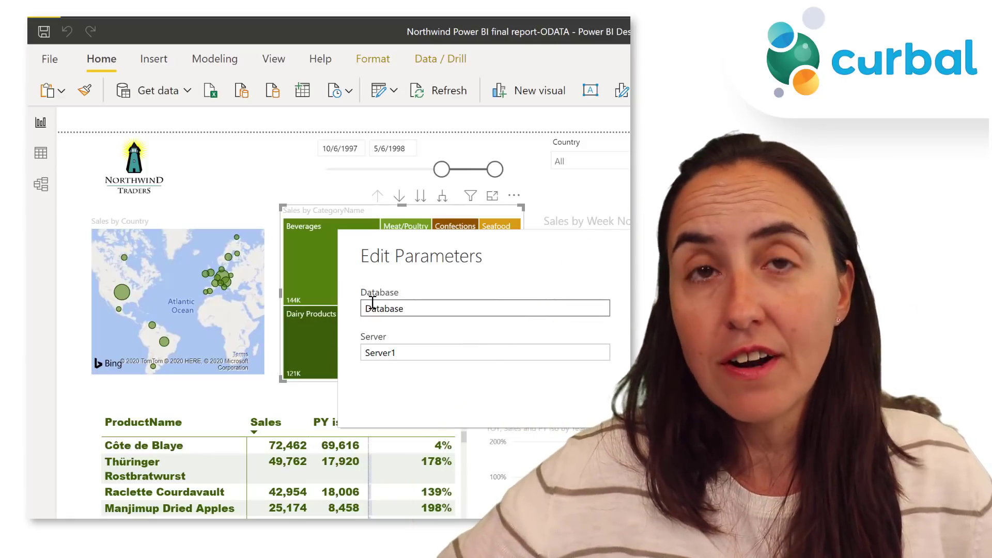
key(Escape)
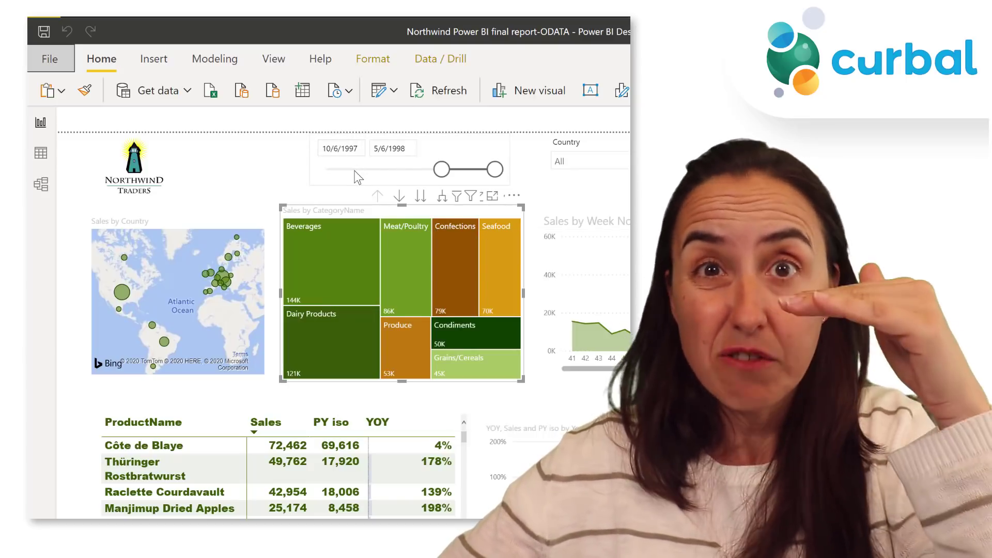
In the Power Query Editor, move the Server (Server1) parameter above Database
click(381, 91)
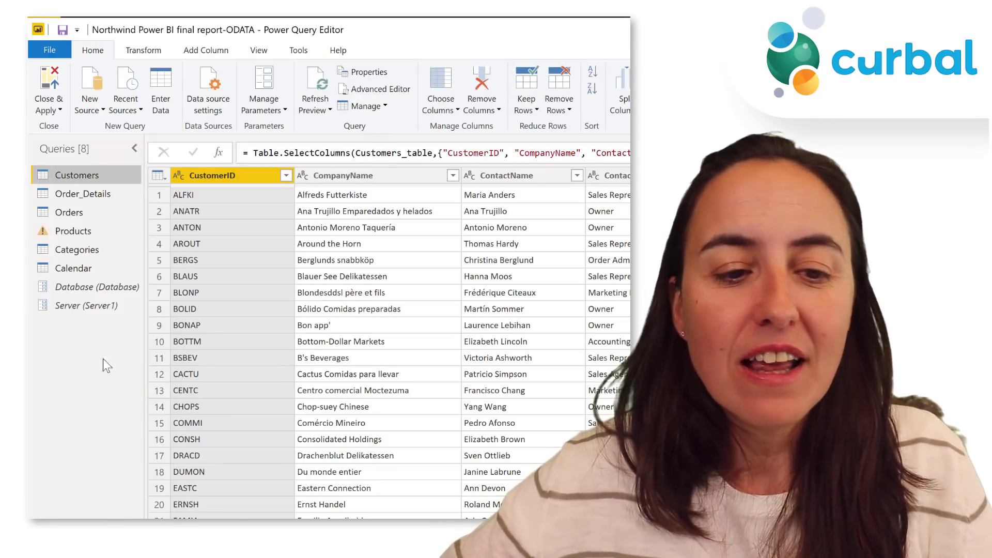
mouse_move(61, 303)
mouse_down()
mouse_move(65, 278)
mouse_move(71, 300)
mouse_move(73, 292)
mouse_up()
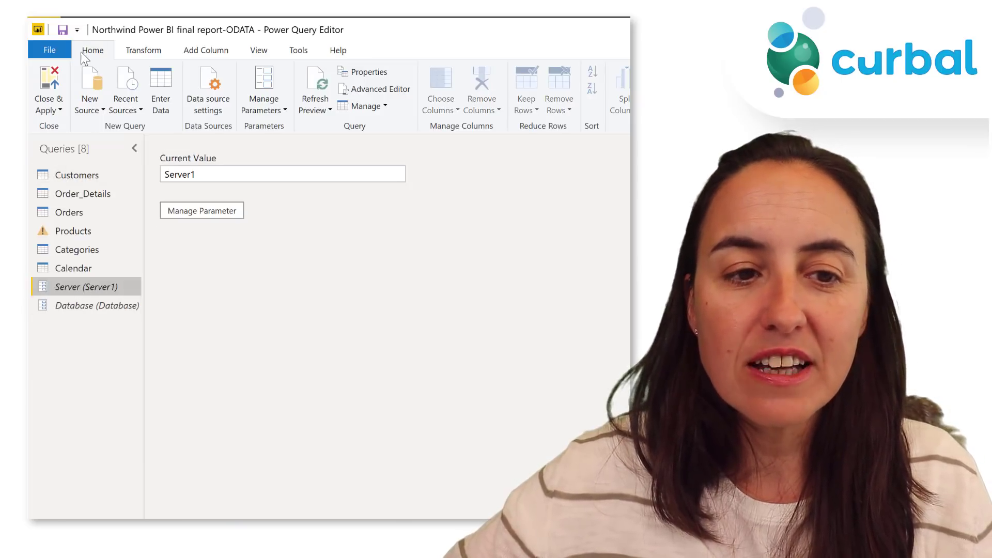
click(49, 88)
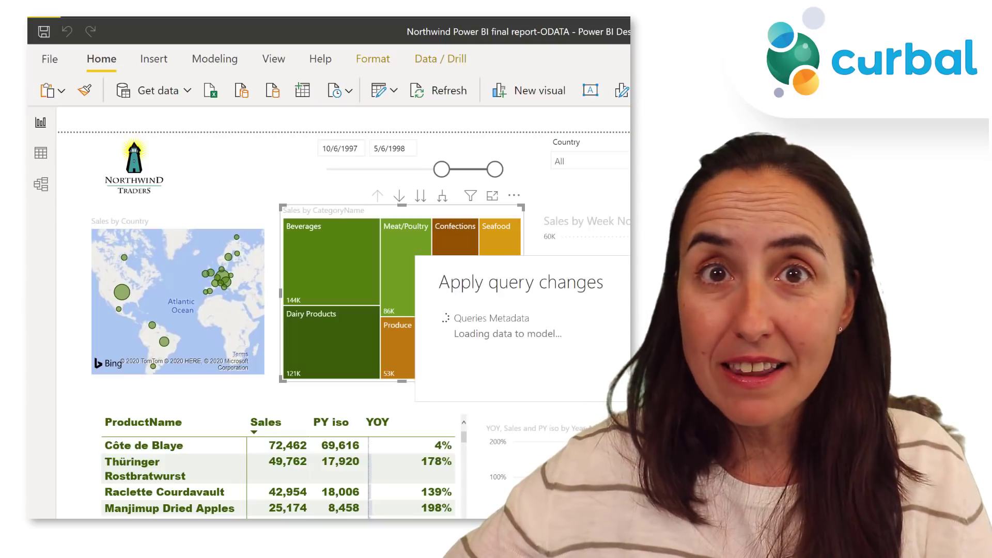
click(395, 92)
Confirm in Edit Parameters that Server now precedes Database, then refresh the Customers preview
click(407, 173)
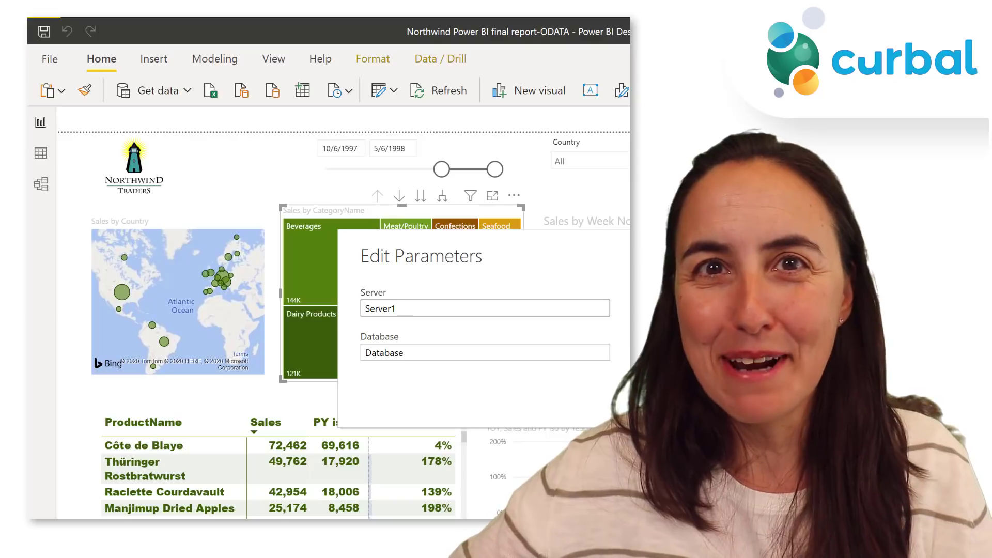
key(Escape)
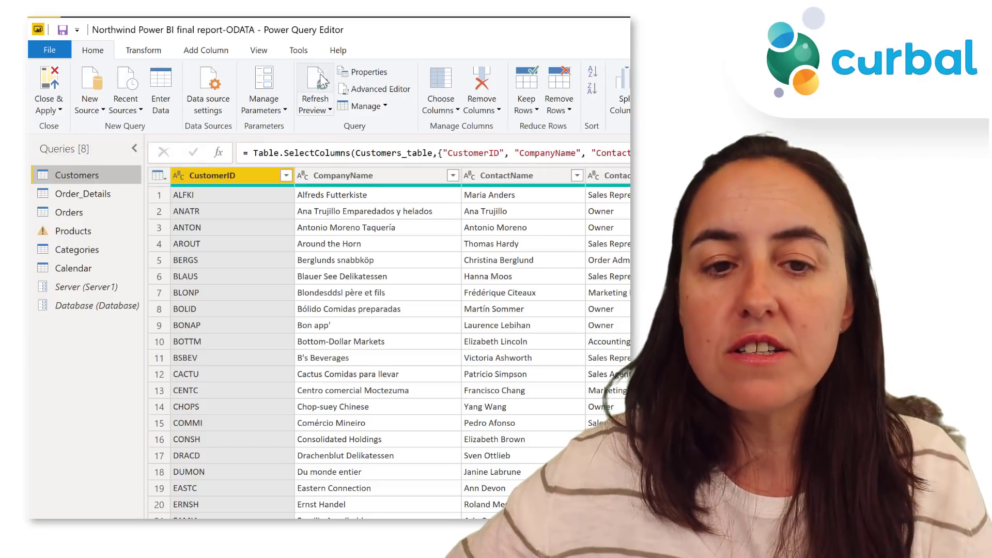
click(321, 75)
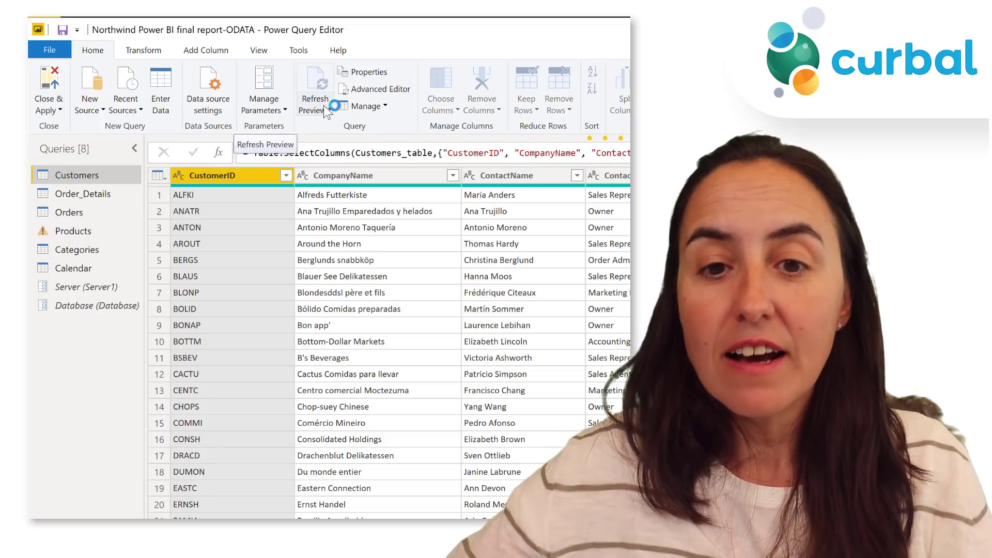
Start the Customers preview refresh and stop it with Cancel Refresh, twice
click(330, 108)
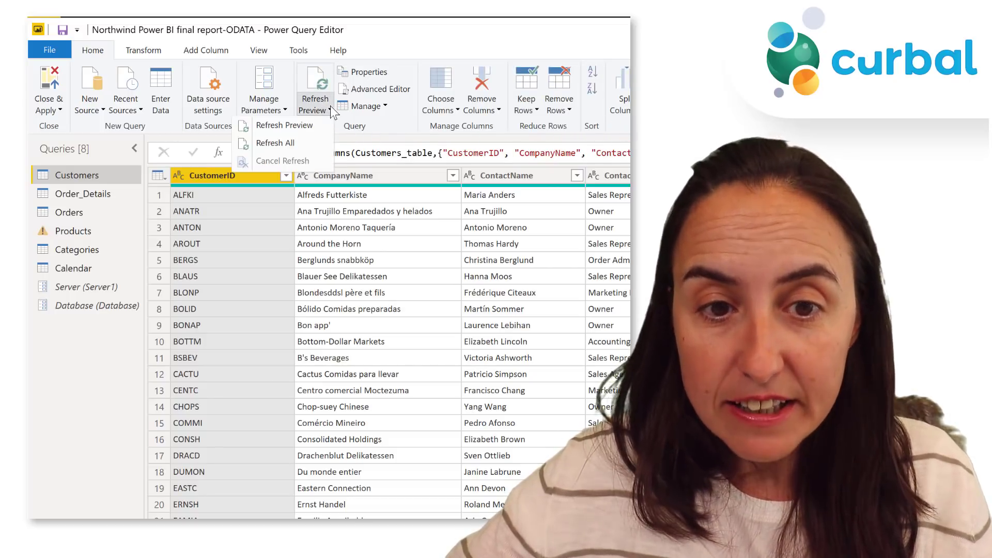
click(325, 84)
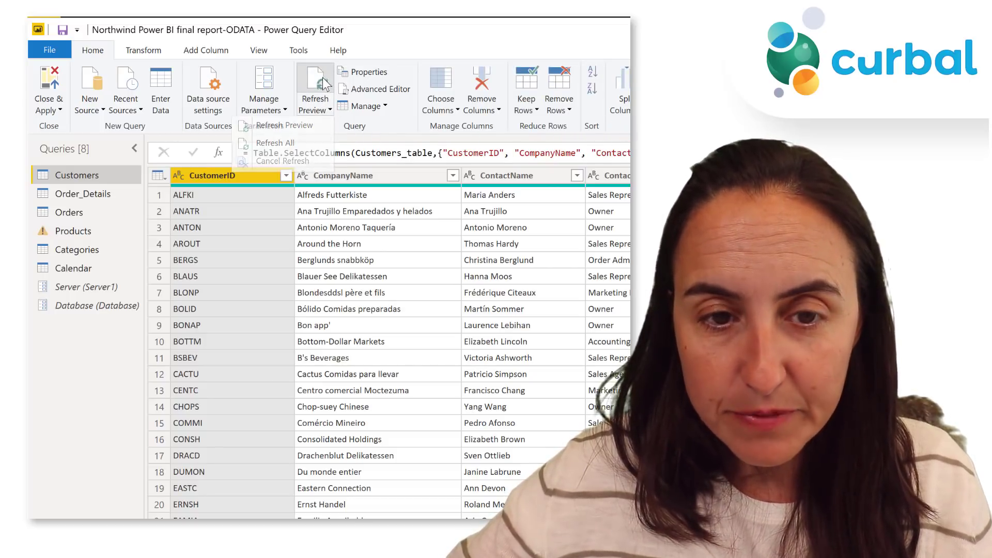
click(329, 110)
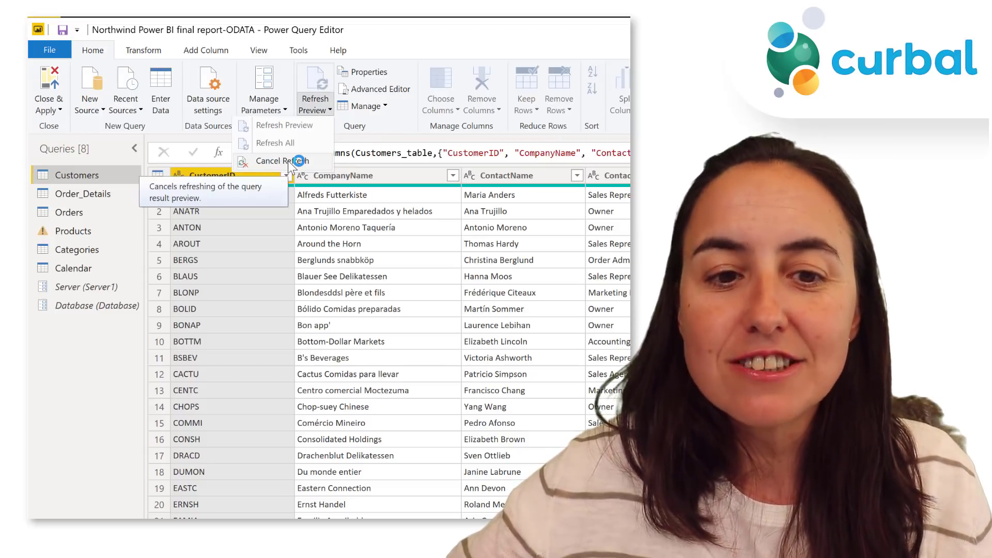
click(288, 161)
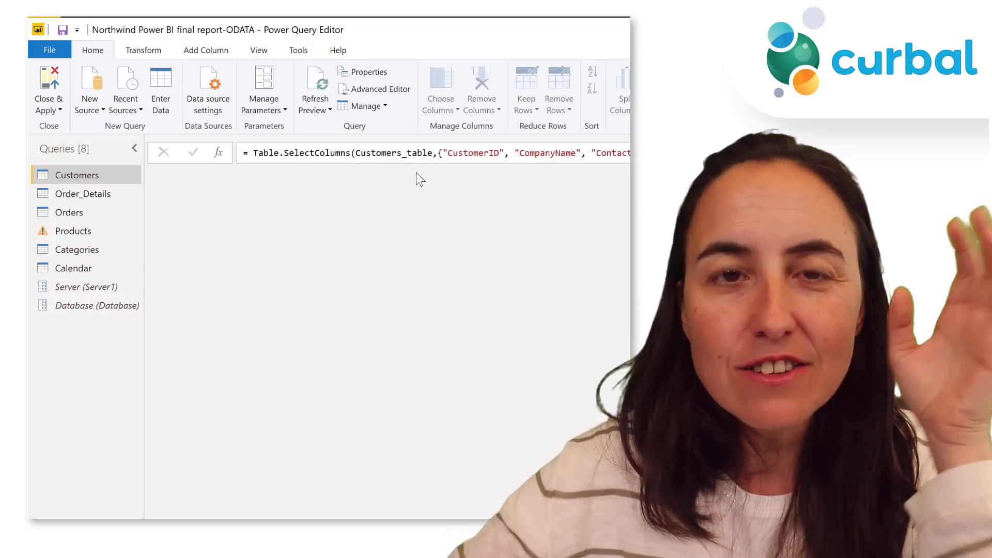
click(324, 79)
click(325, 107)
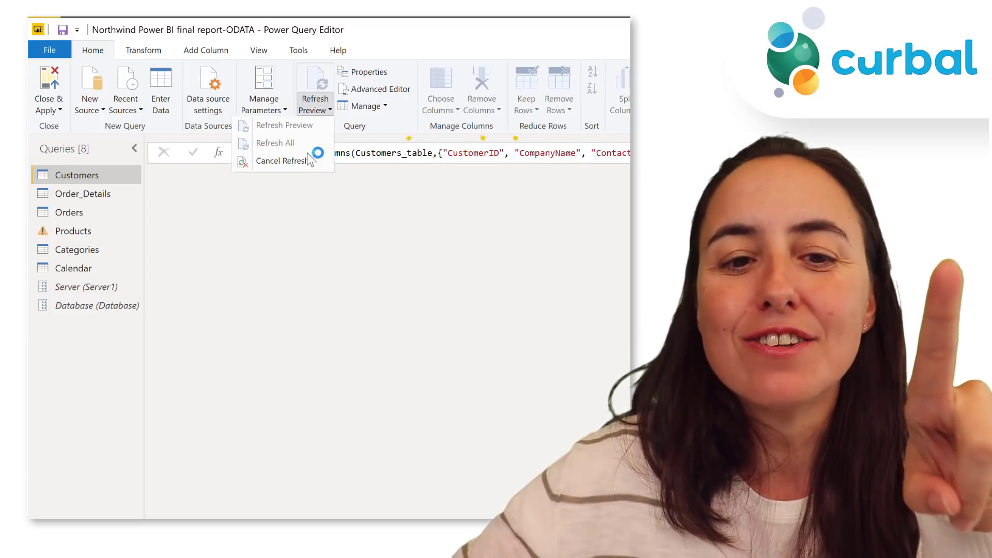
click(303, 161)
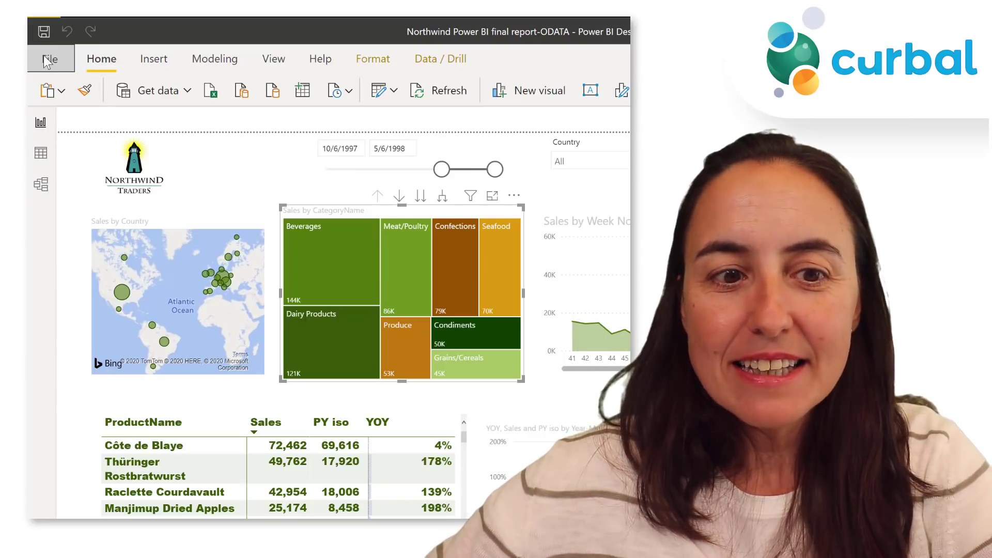
Open Options from File > Options and settings
click(45, 60)
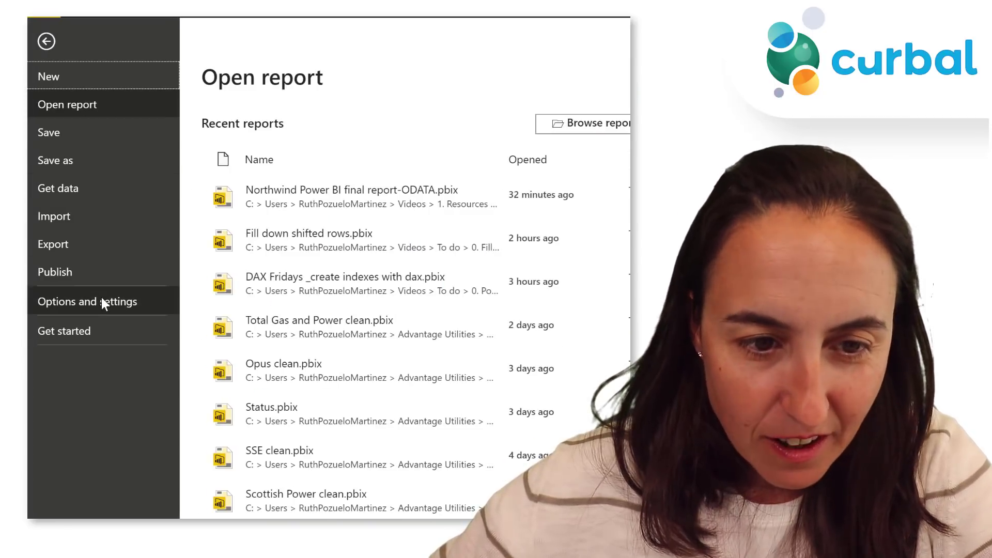
click(101, 305)
click(283, 128)
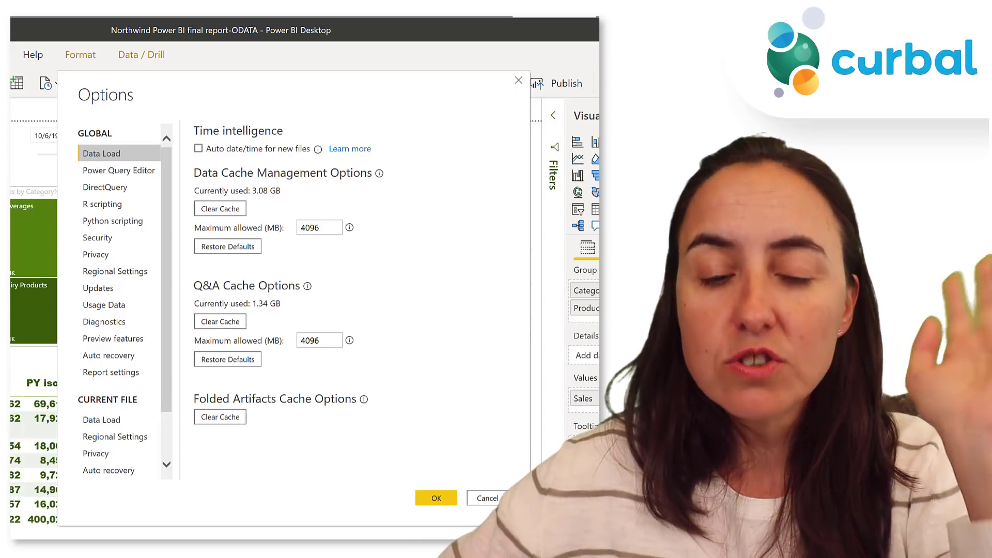
Uncheck Enable M Intellisense in the Global Power Query Editor options
click(140, 175)
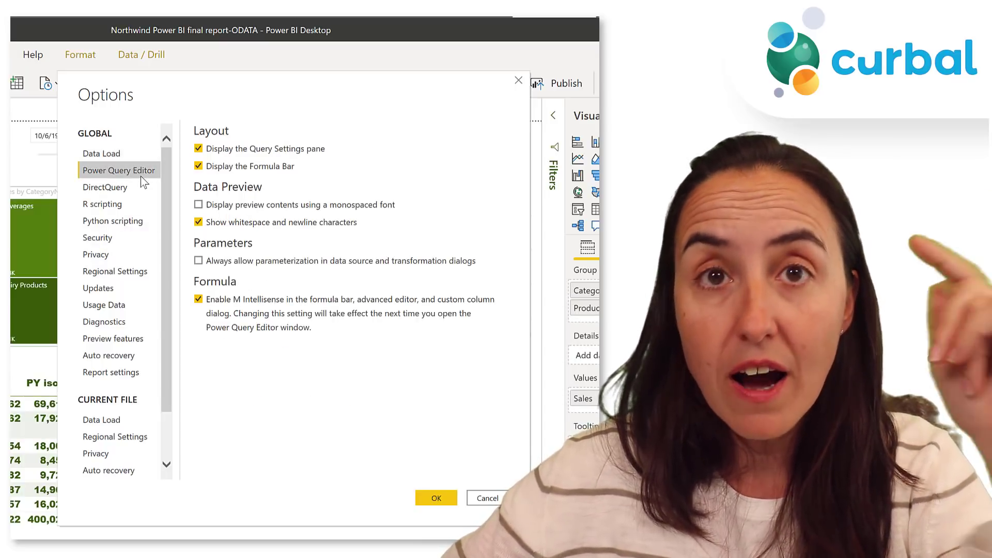
click(227, 306)
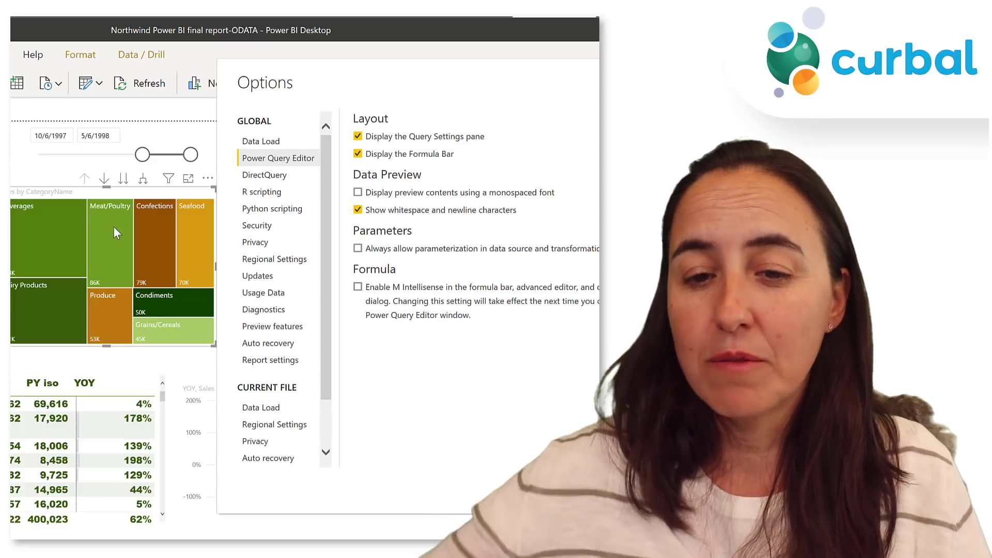
scroll(271, 191, down, 2)
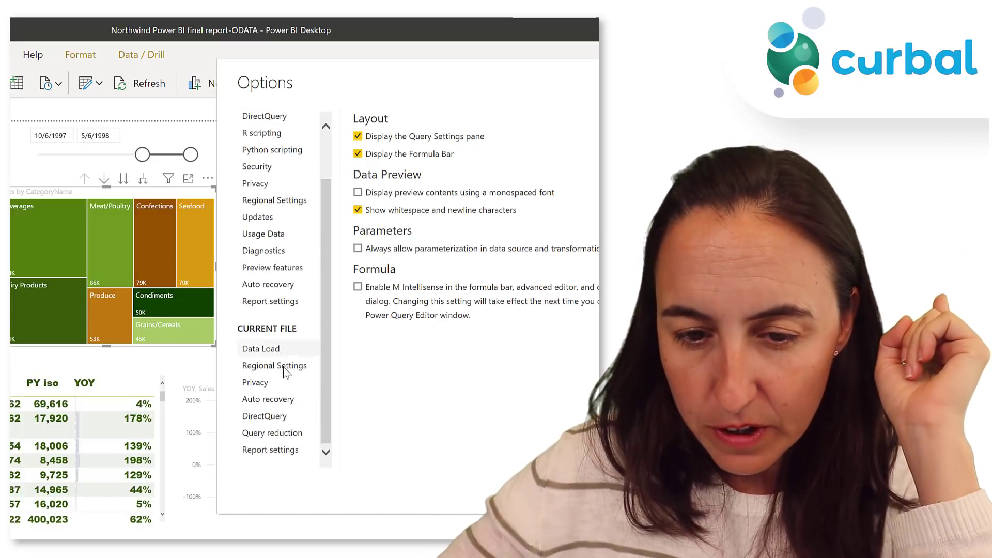
Tick 'Disabling cross highlighting/filtering by default' under Current File Query reduction, and close Options
click(273, 437)
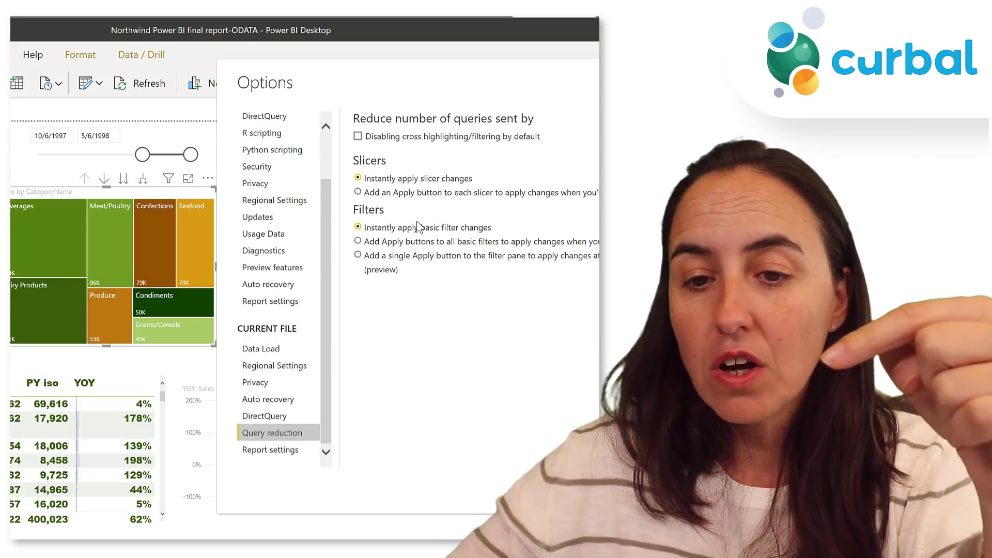
click(400, 137)
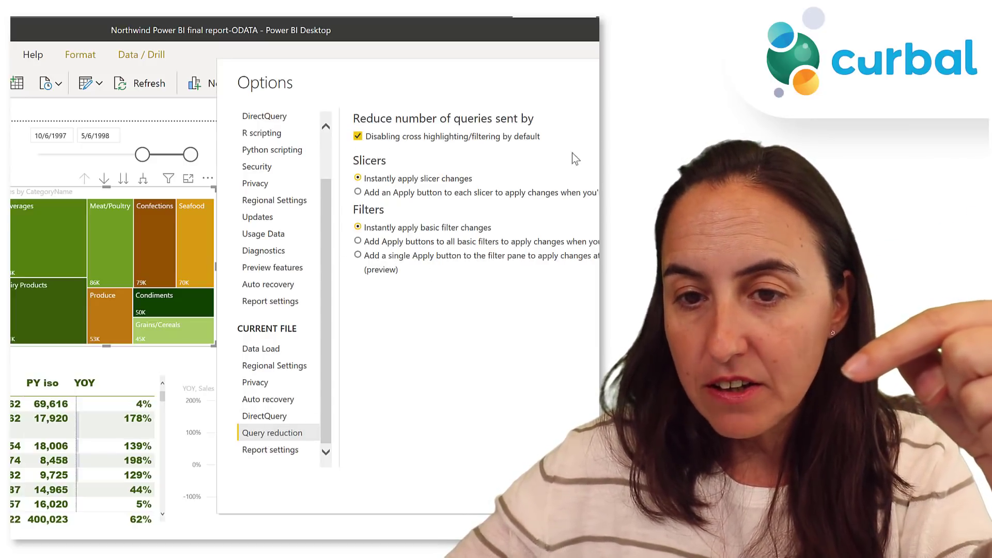
key(Return)
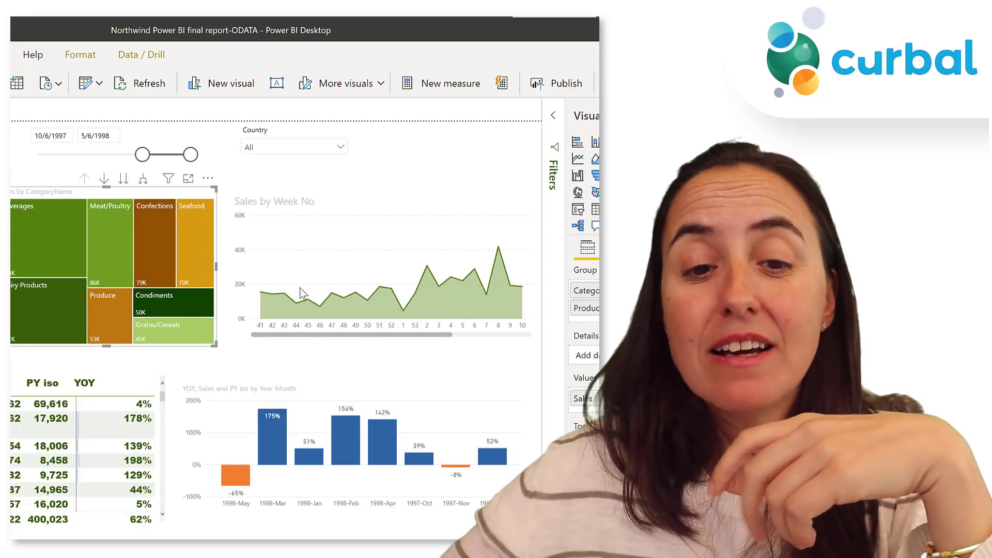
Test the Beverages, Meat/Poultry and Confections treemap tiles and the 1998-Feb bar without cross highlighting
click(24, 235)
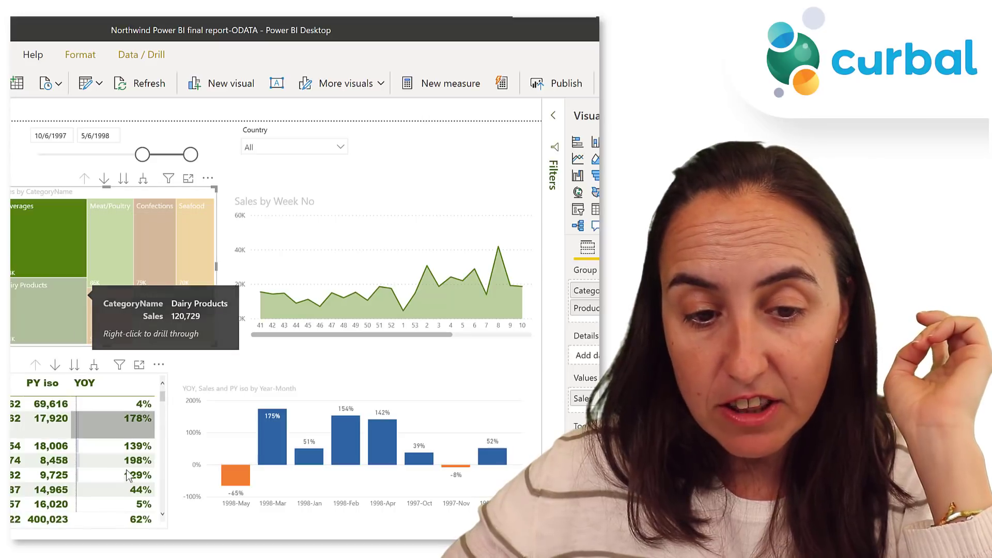
click(110, 253)
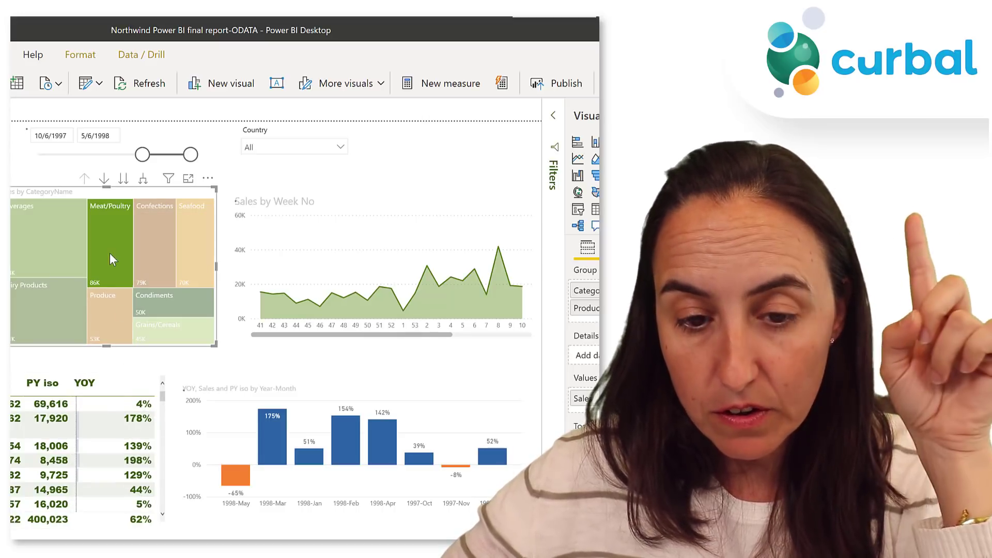
click(143, 243)
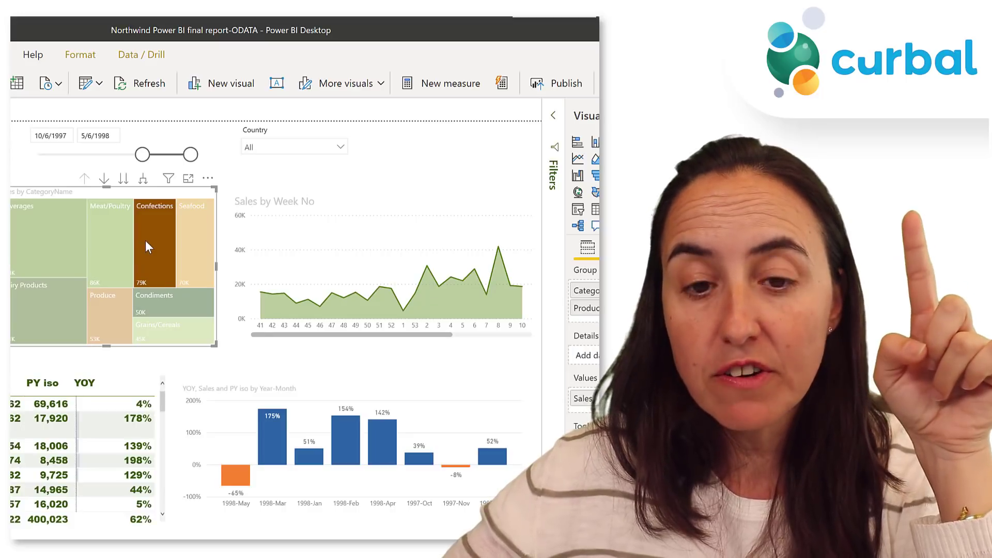
mouse_move(146, 242)
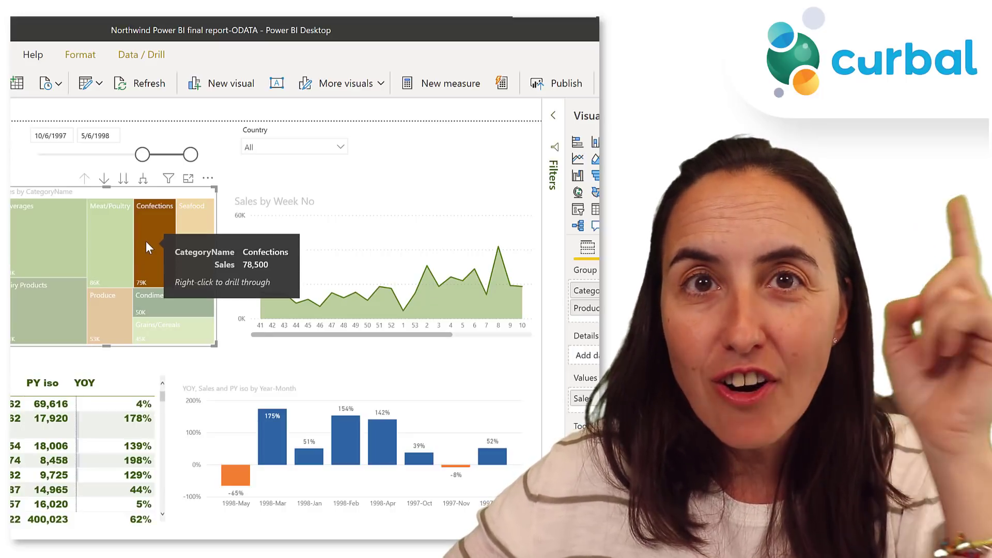
click(108, 252)
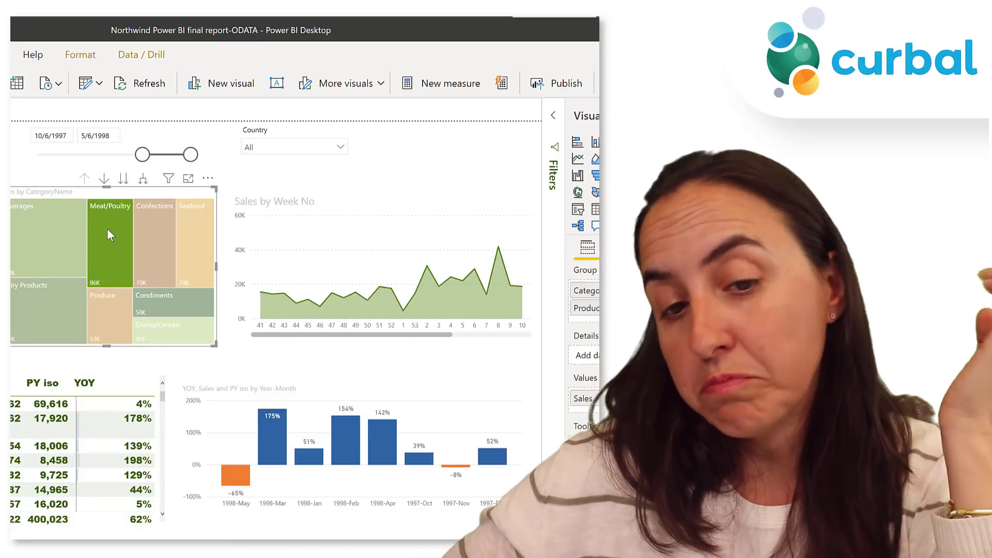
click(107, 228)
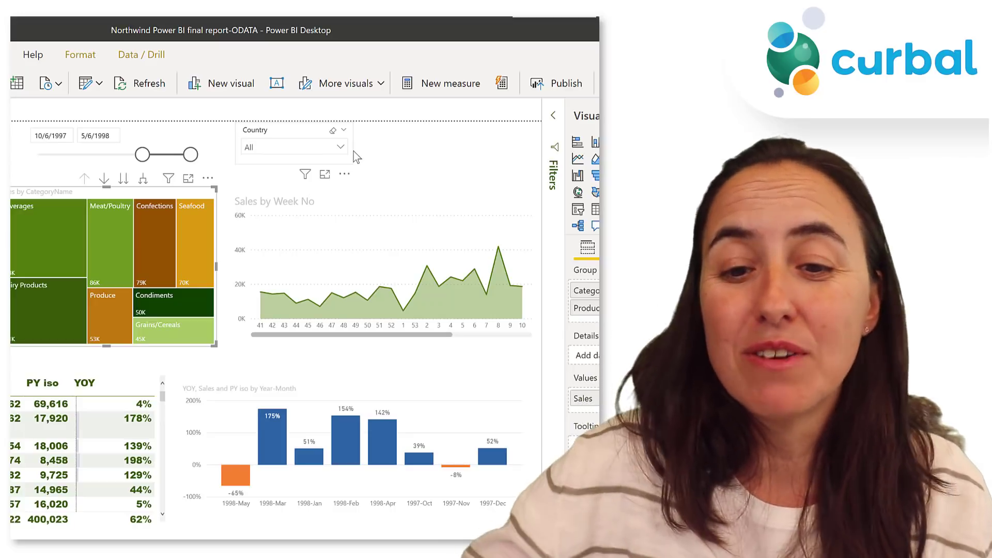
click(345, 435)
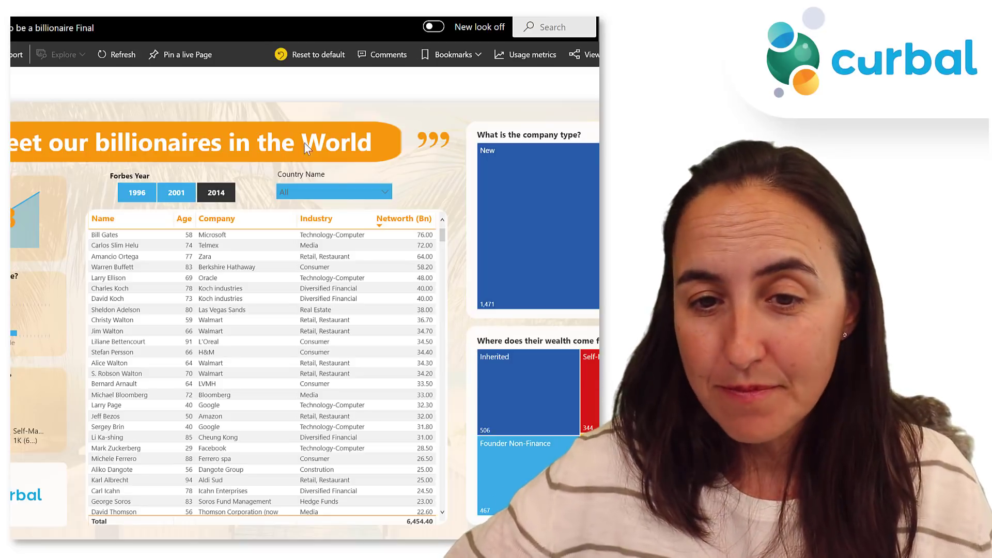
Open and close the Country Name slicer's country list, then deselect the slicer
click(361, 191)
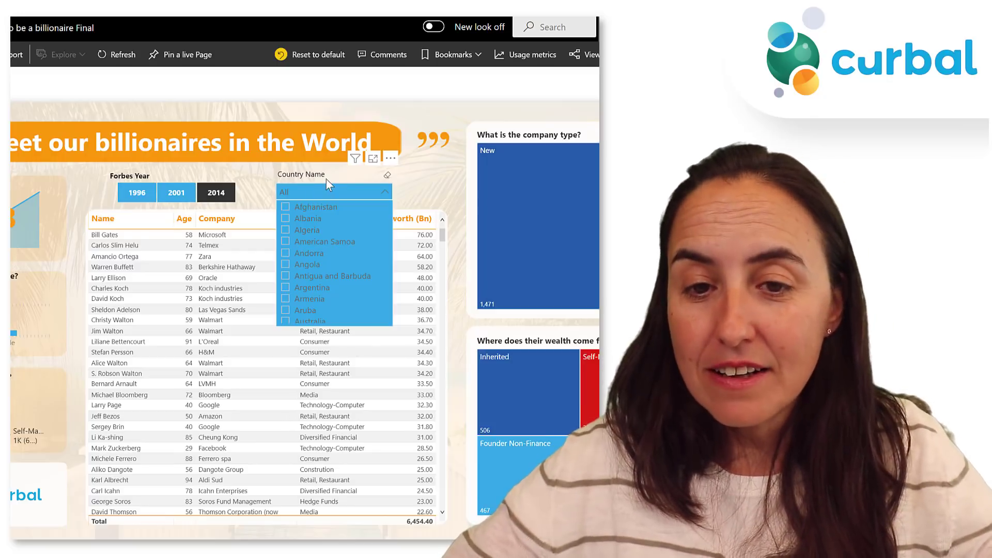
click(332, 188)
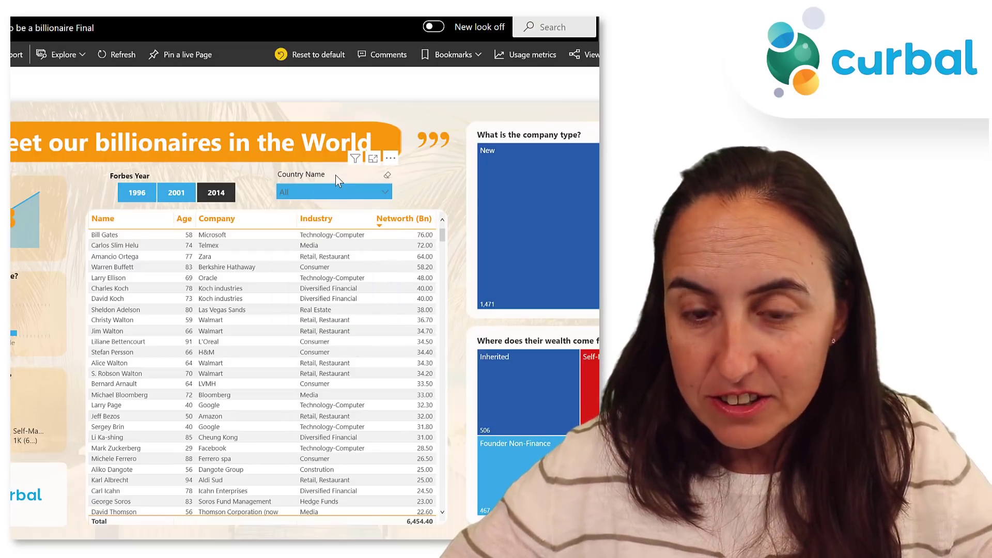
click(329, 190)
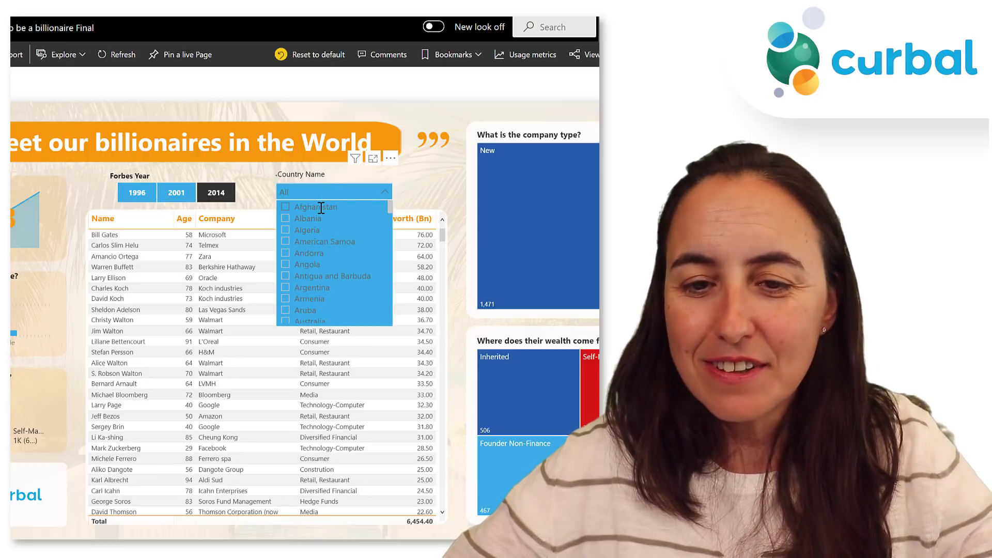
click(402, 189)
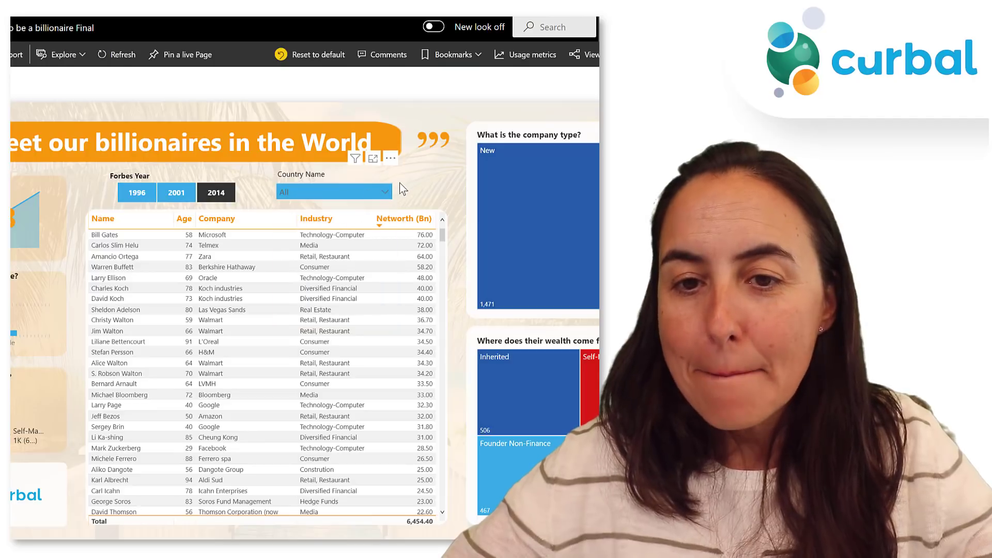
click(424, 113)
Try the browser's Ctrl+F find bar on the slicer, close it, and reopen the Country Name list
key(ctrl+f)
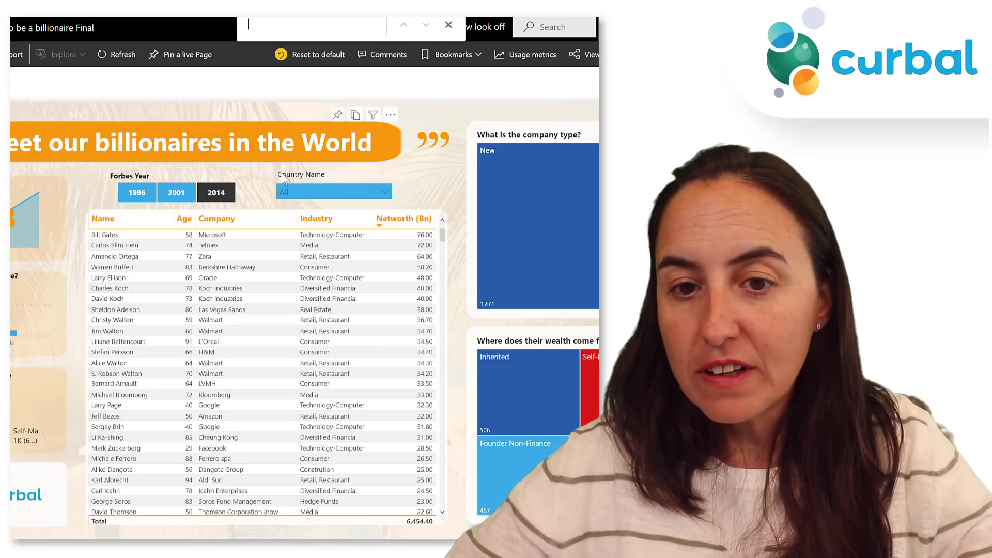
click(315, 193)
text(f)
key(Escape)
click(359, 194)
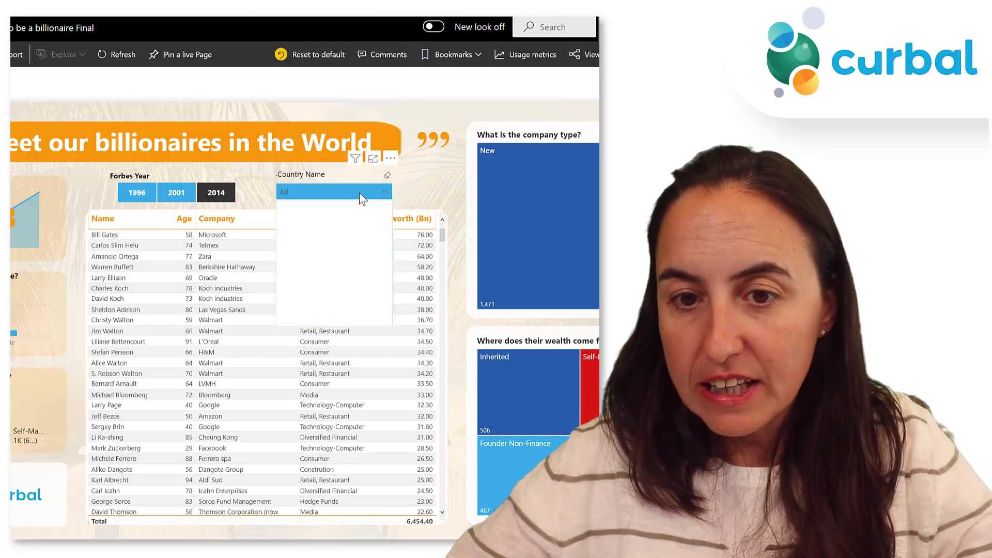
key(ctrl+f)
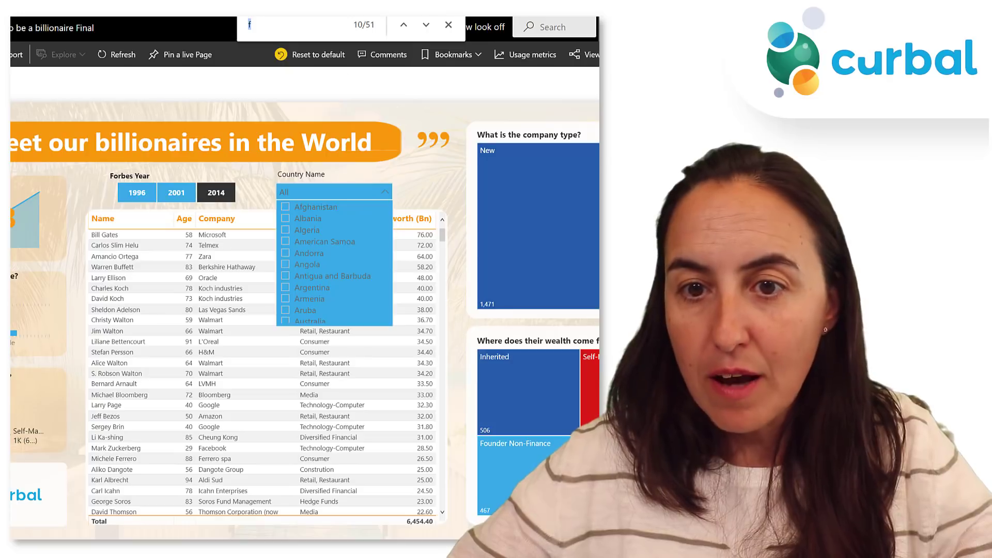
click(448, 25)
click(323, 175)
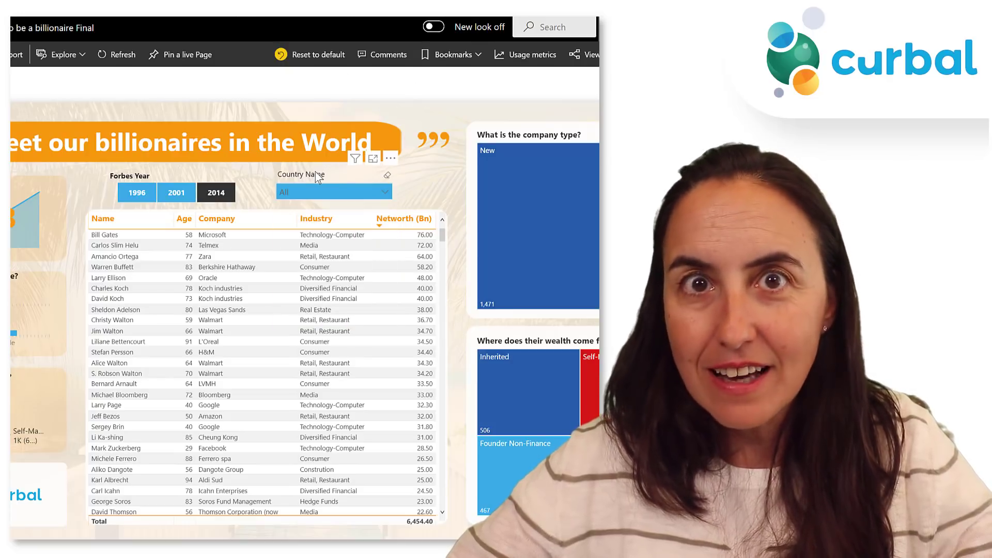
click(336, 192)
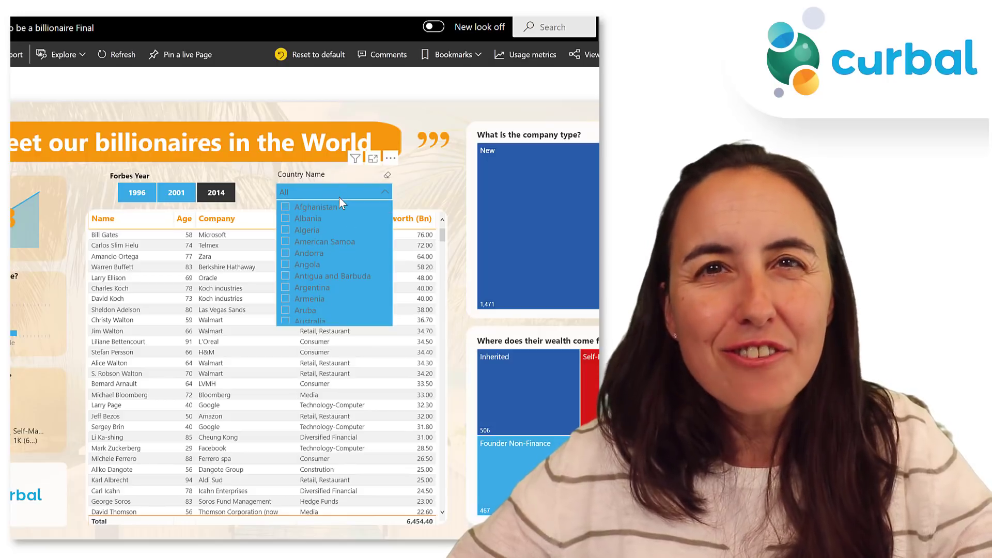
scroll(346, 208, down, 1)
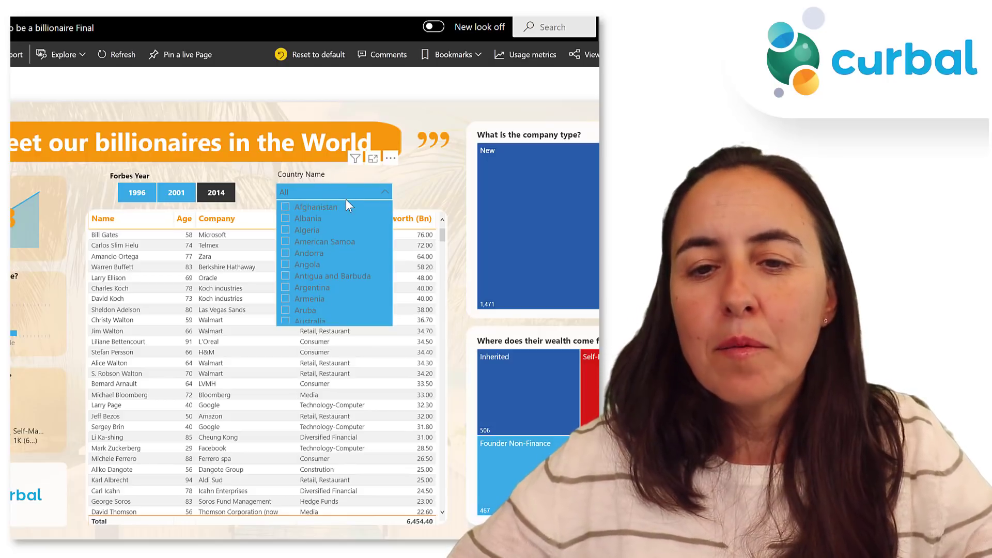